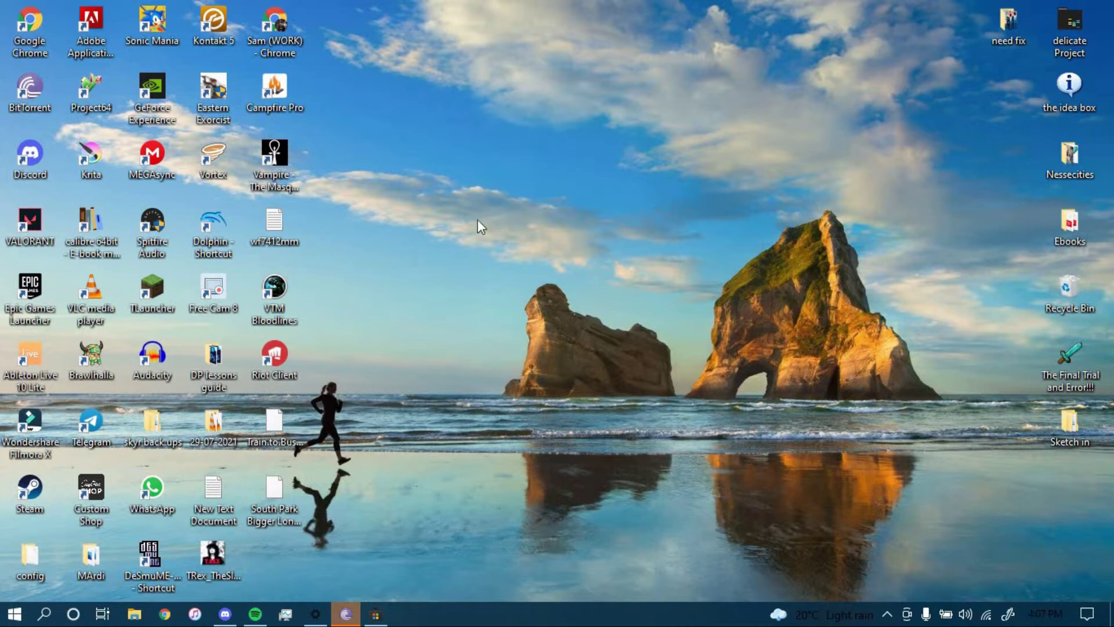
Step: Launch Chrome and begin entering hkbea.com in the address bar
double_click(287, 37)
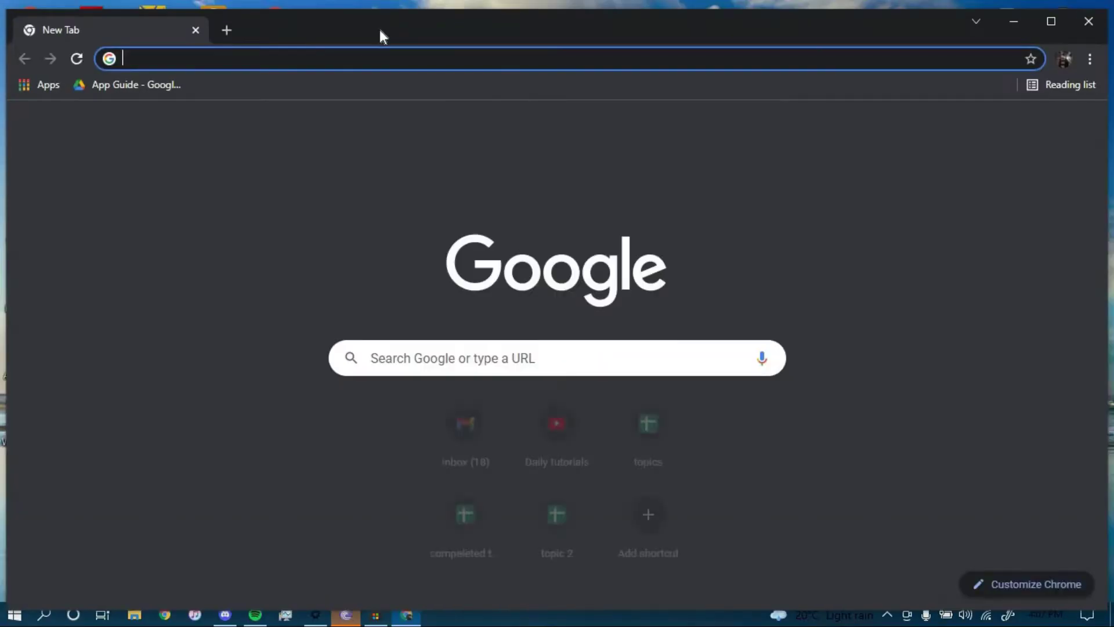
text(hk)
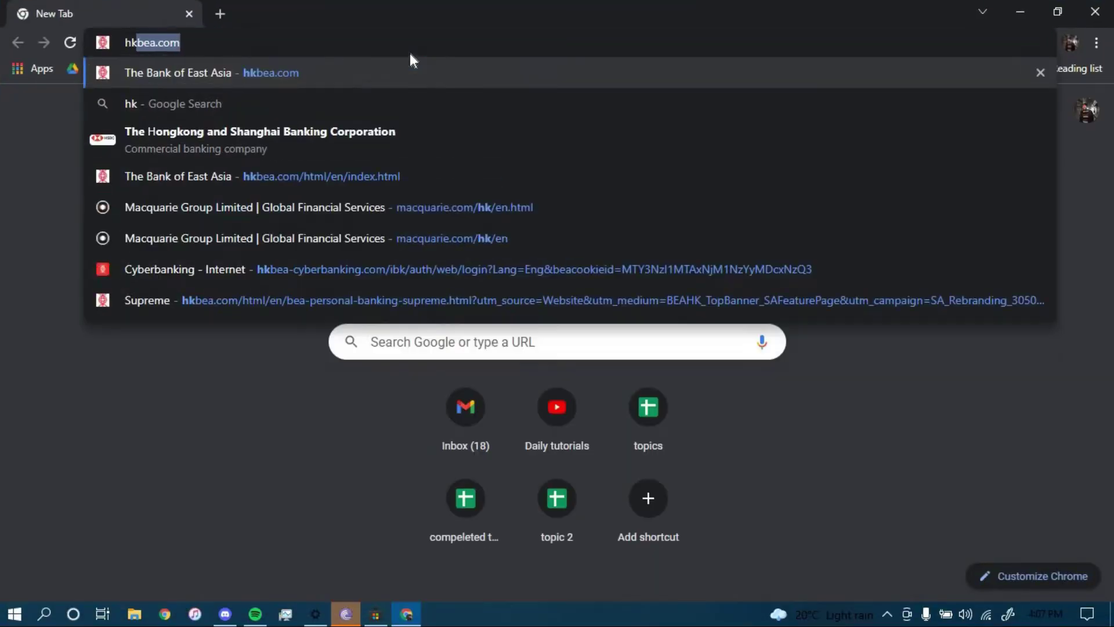
text(be)
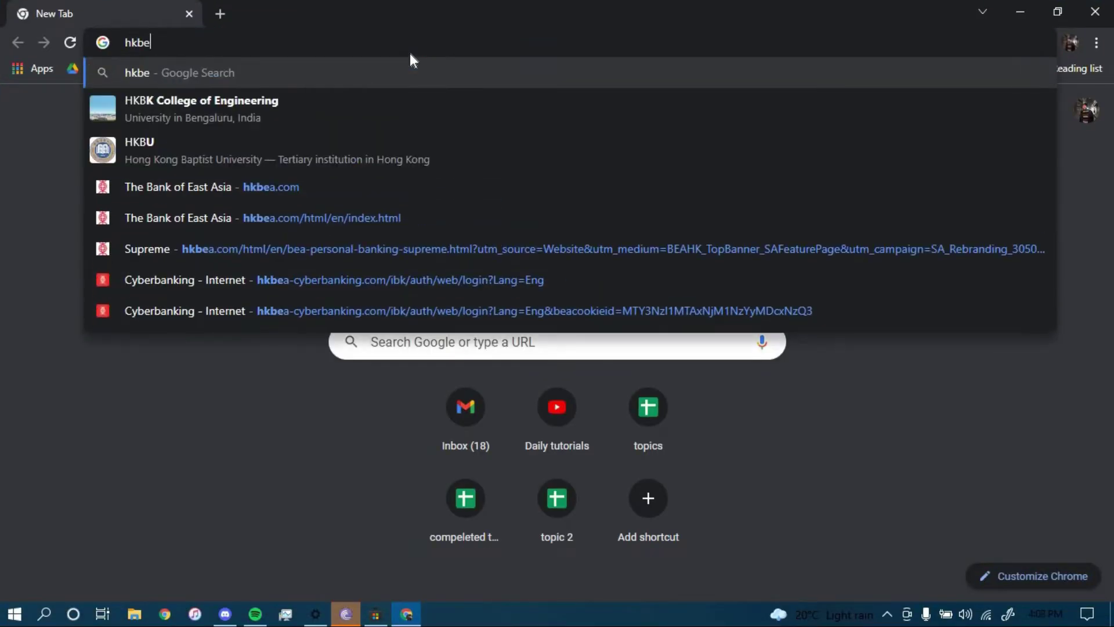
text(a.com)
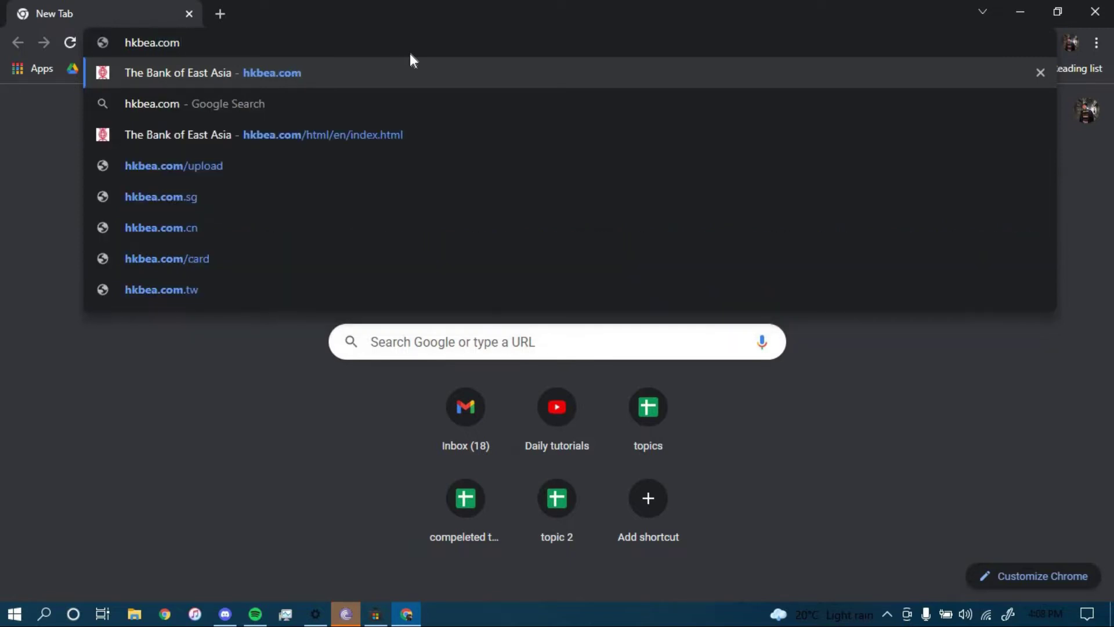
Step: Load the hkbea.com homepage and expand the 'Log in to Cyberbanking' list
key(Return)
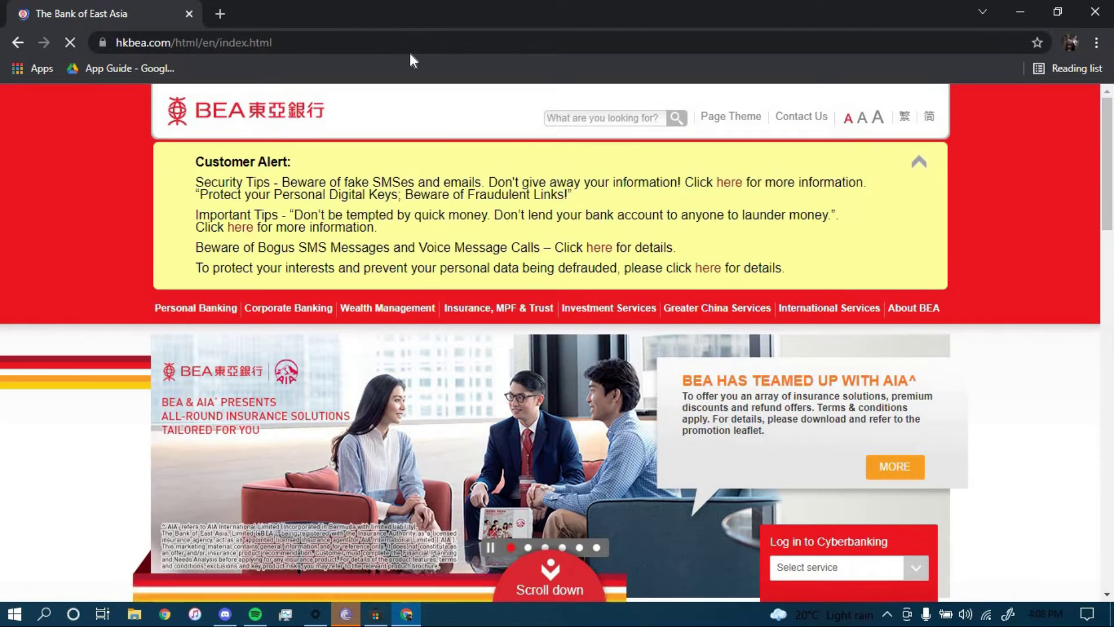
scroll(963, 422, down, 3)
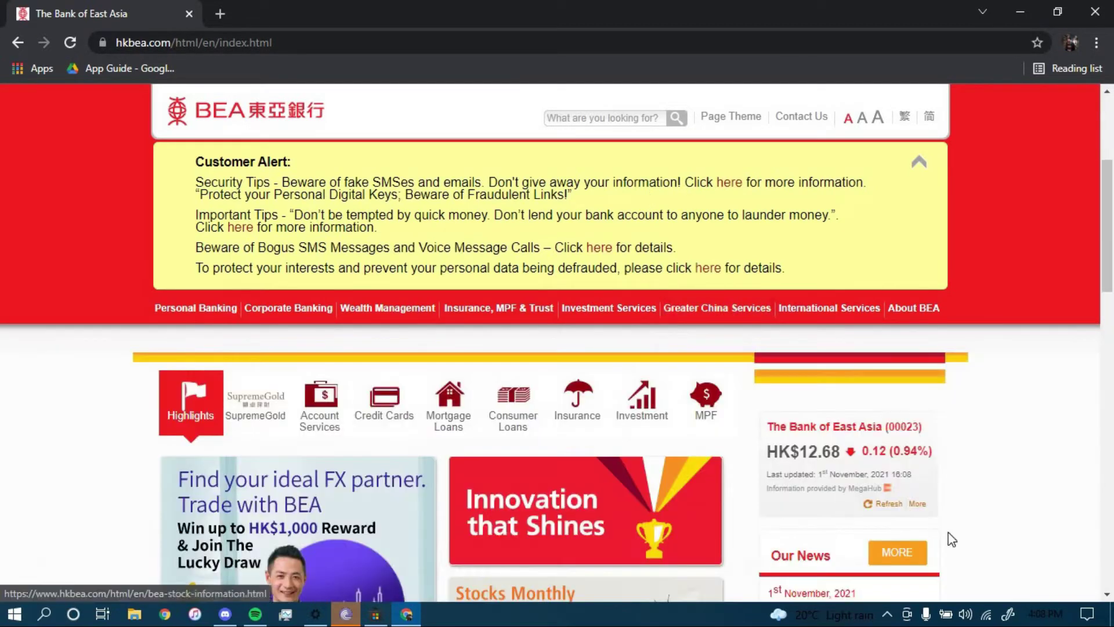
scroll(1009, 466, up, 3)
scroll(1013, 469, down, 1)
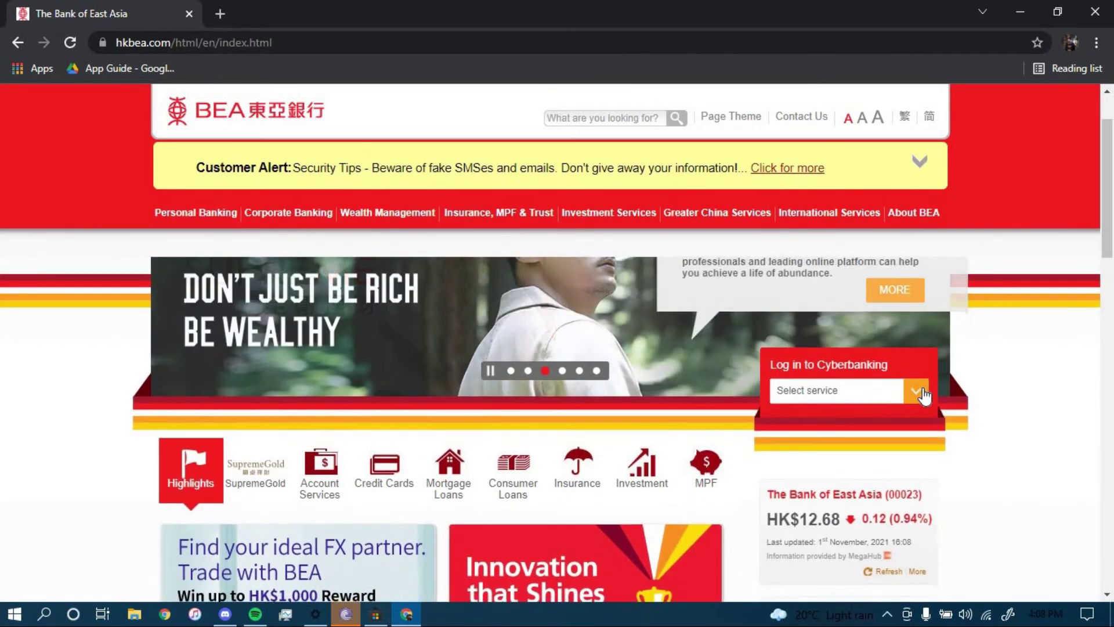
click(916, 391)
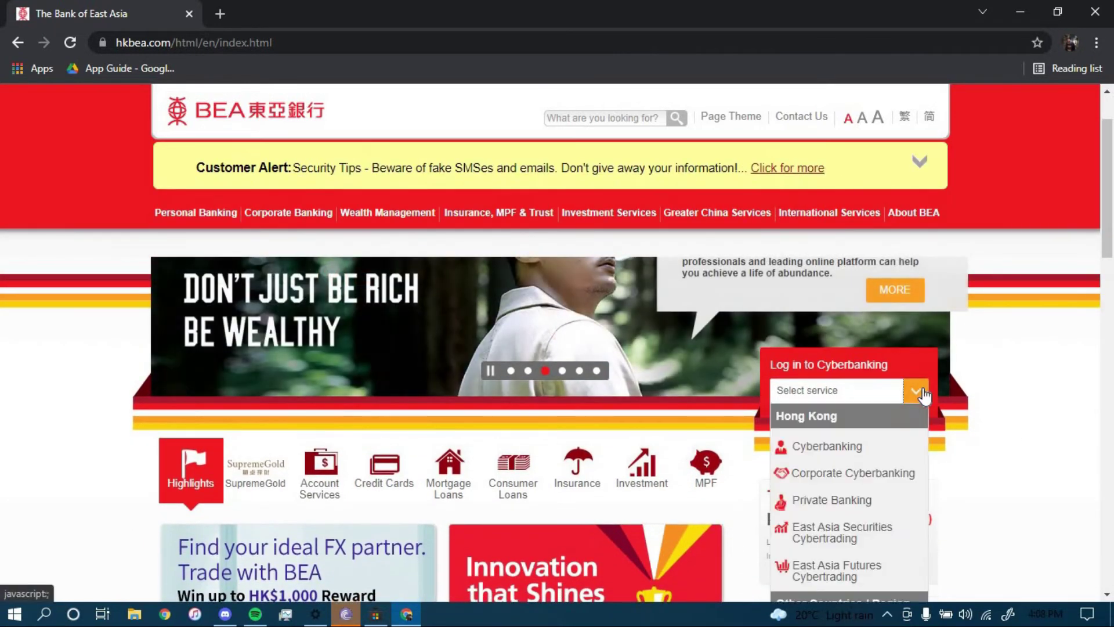
Step: Choose personal Cyberbanking to open its login window
click(833, 449)
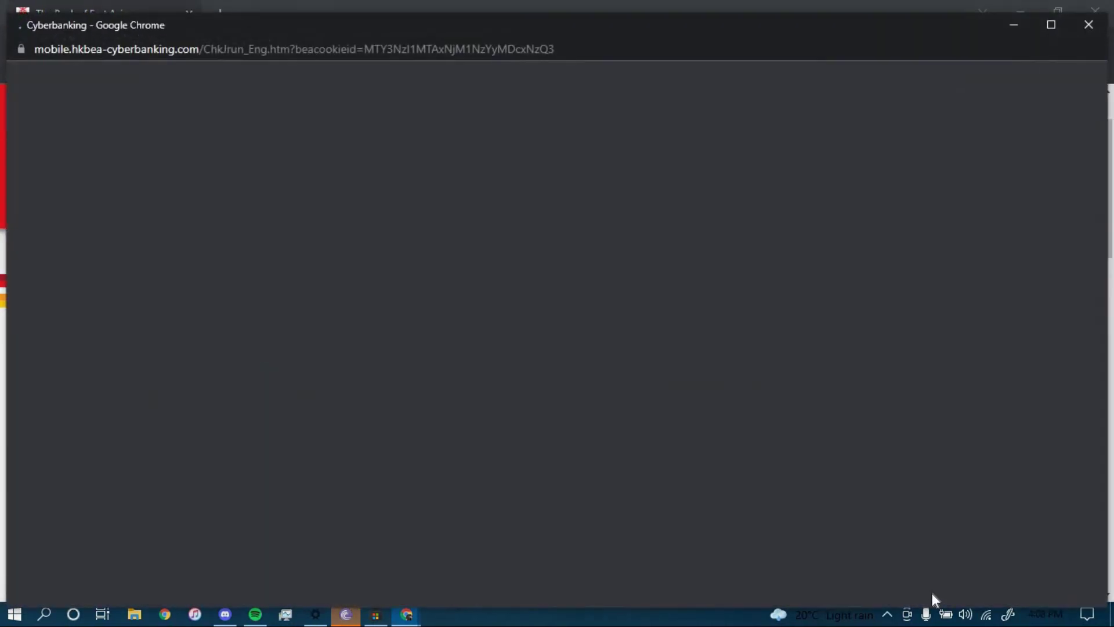